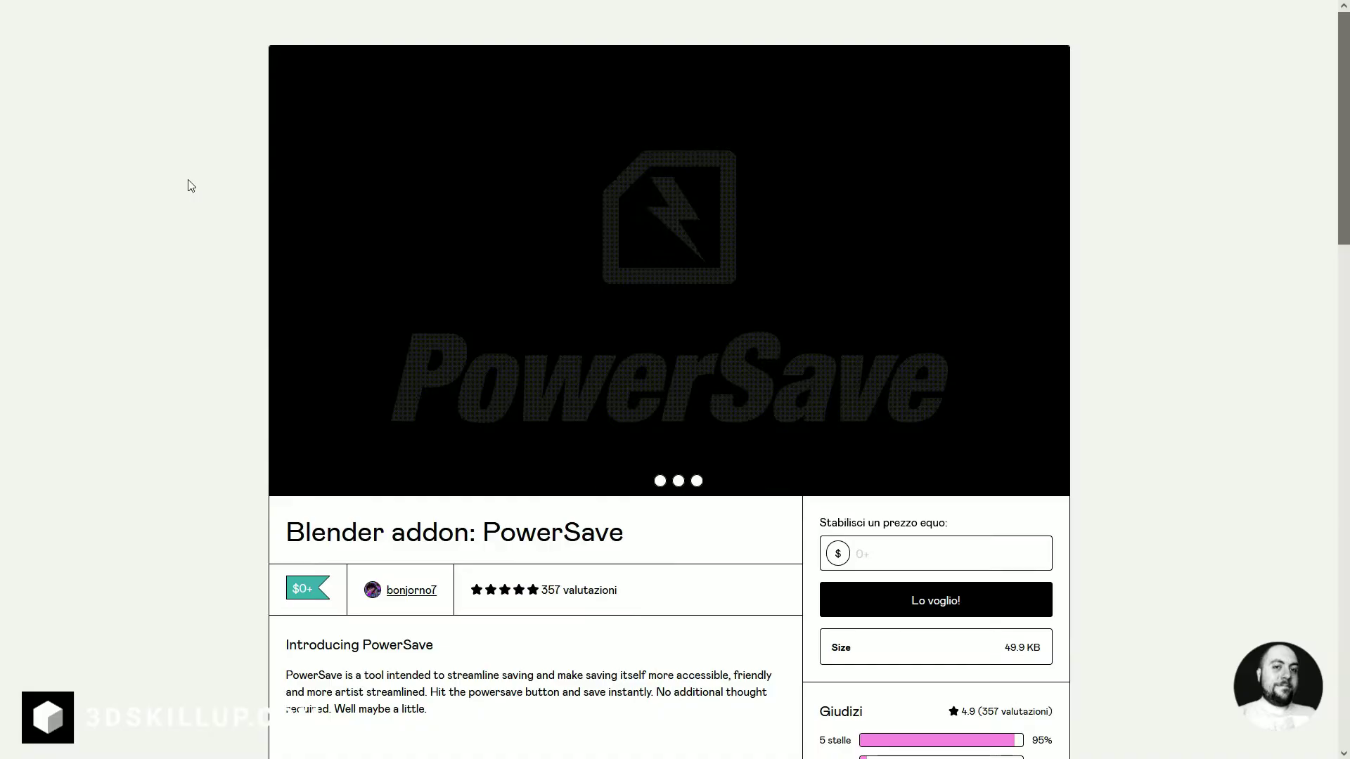
# Look over the Gumroad page of the PowerSave Blender add-on in full-screen view, including its introduction and ratings.
pyautogui.scroll(-4, 187, 183)
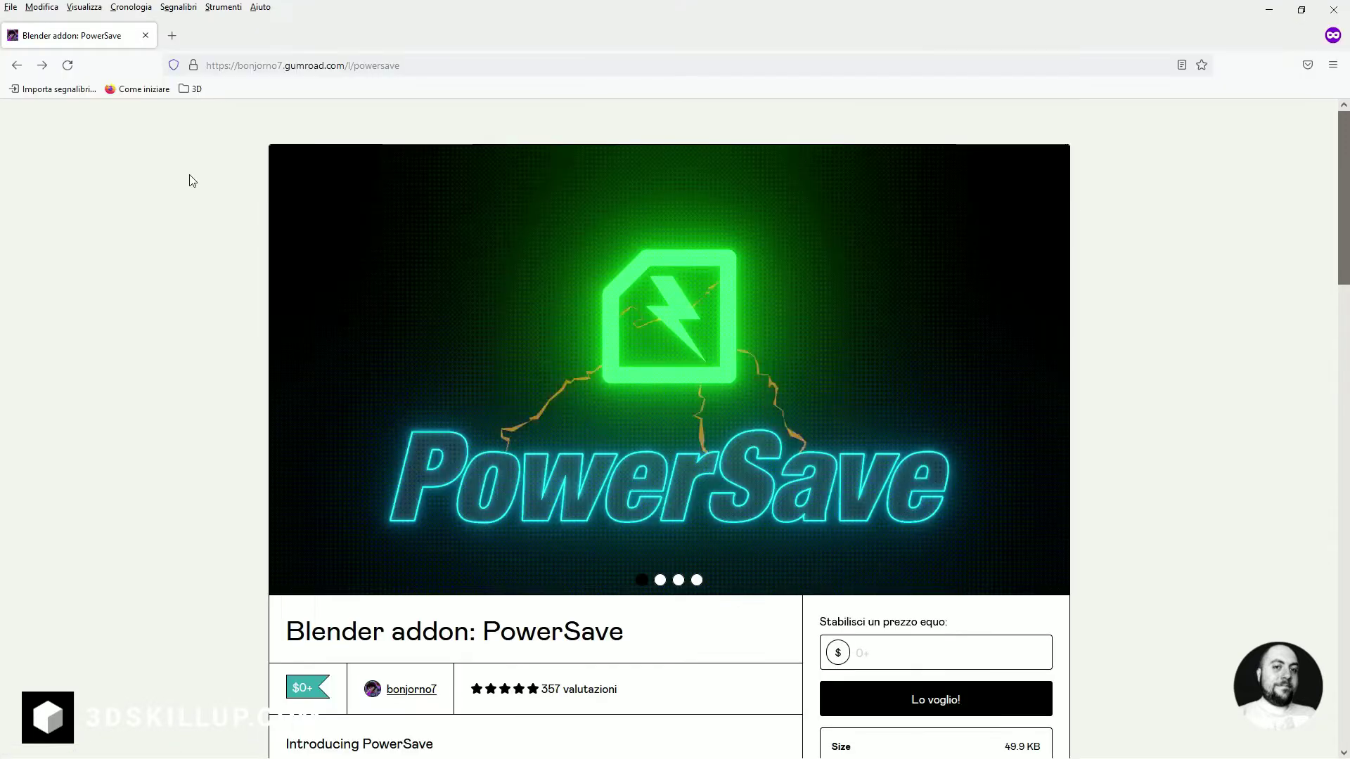
pyautogui.press('F11')
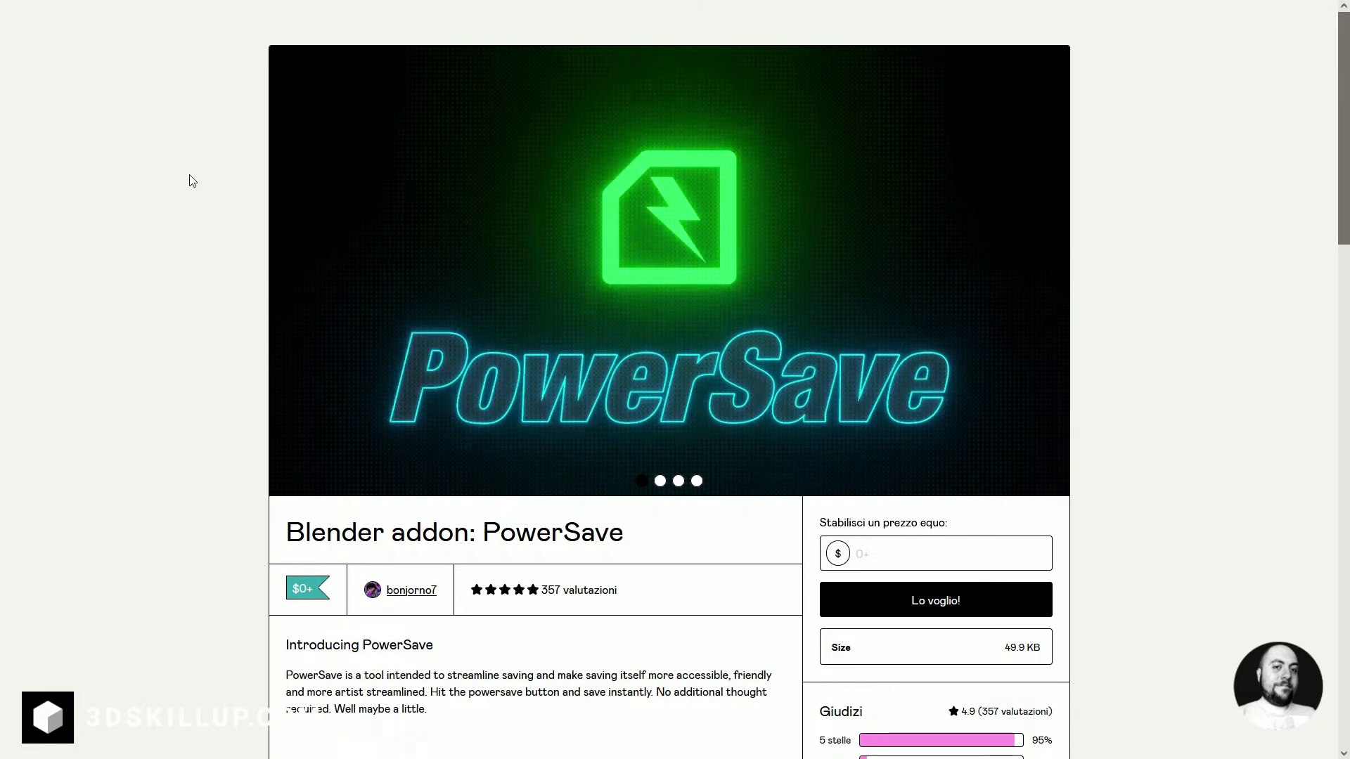
pyautogui.scroll(-3, 190, 184)
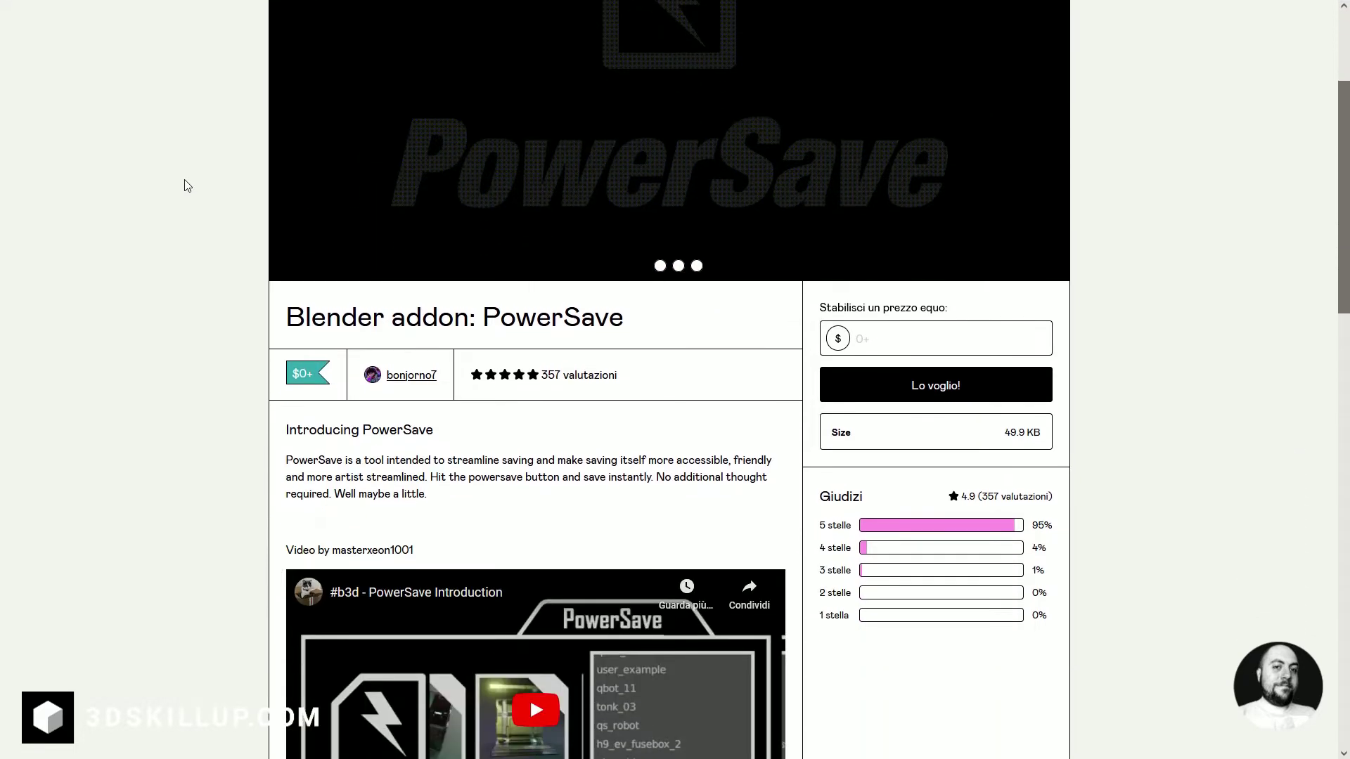
pyautogui.scroll(-1, 188, 185)
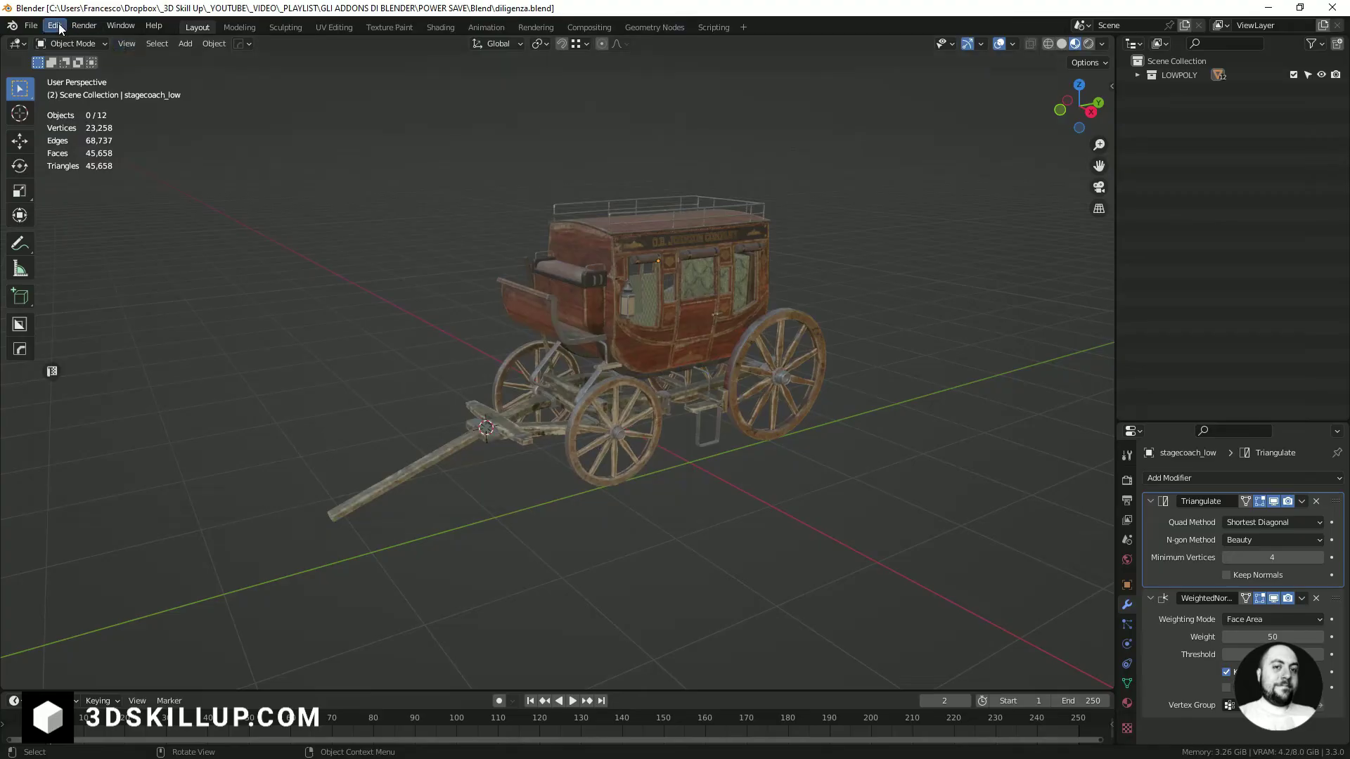
# Switch to Blender, install the PowerSave add-on from PowerSave045.zip and enable it in the preferences.
pyautogui.click(56, 26)
pyautogui.click(77, 226)
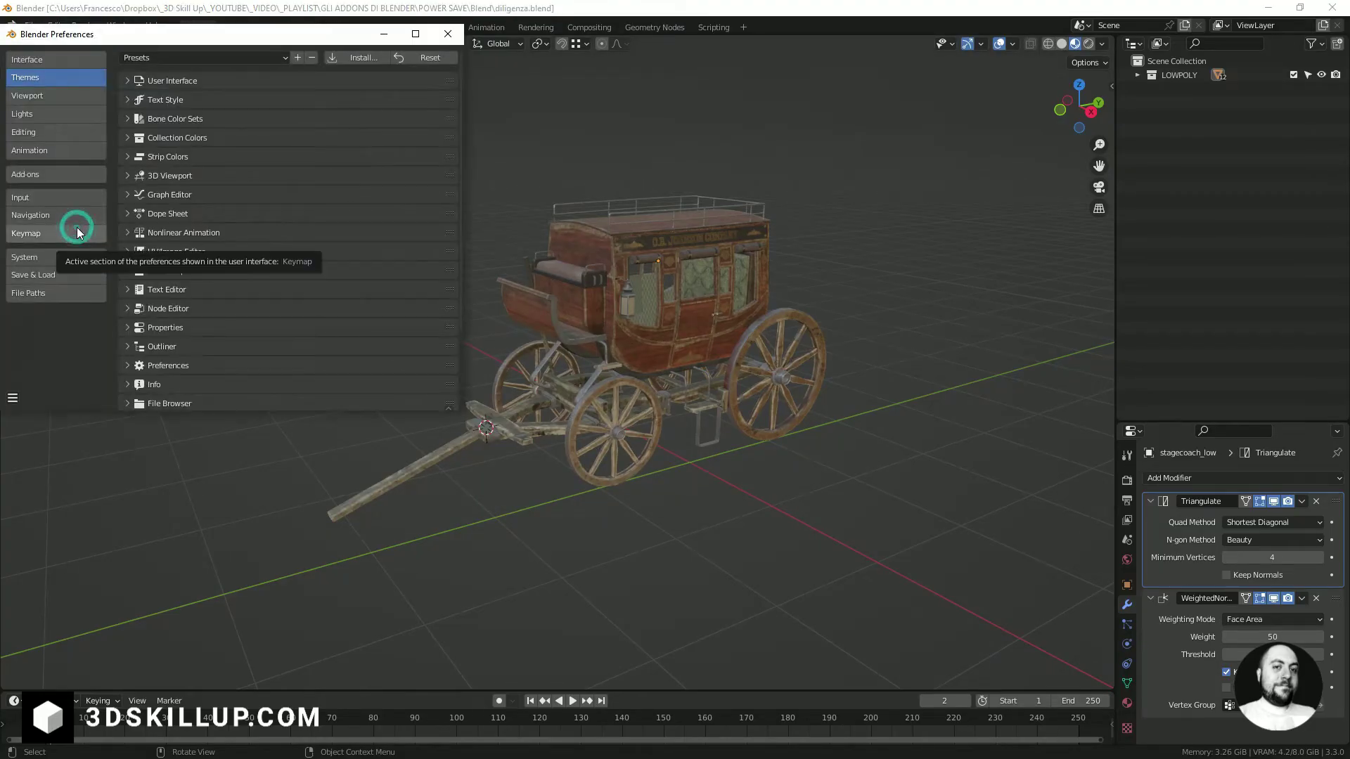
pyautogui.click(26, 174)
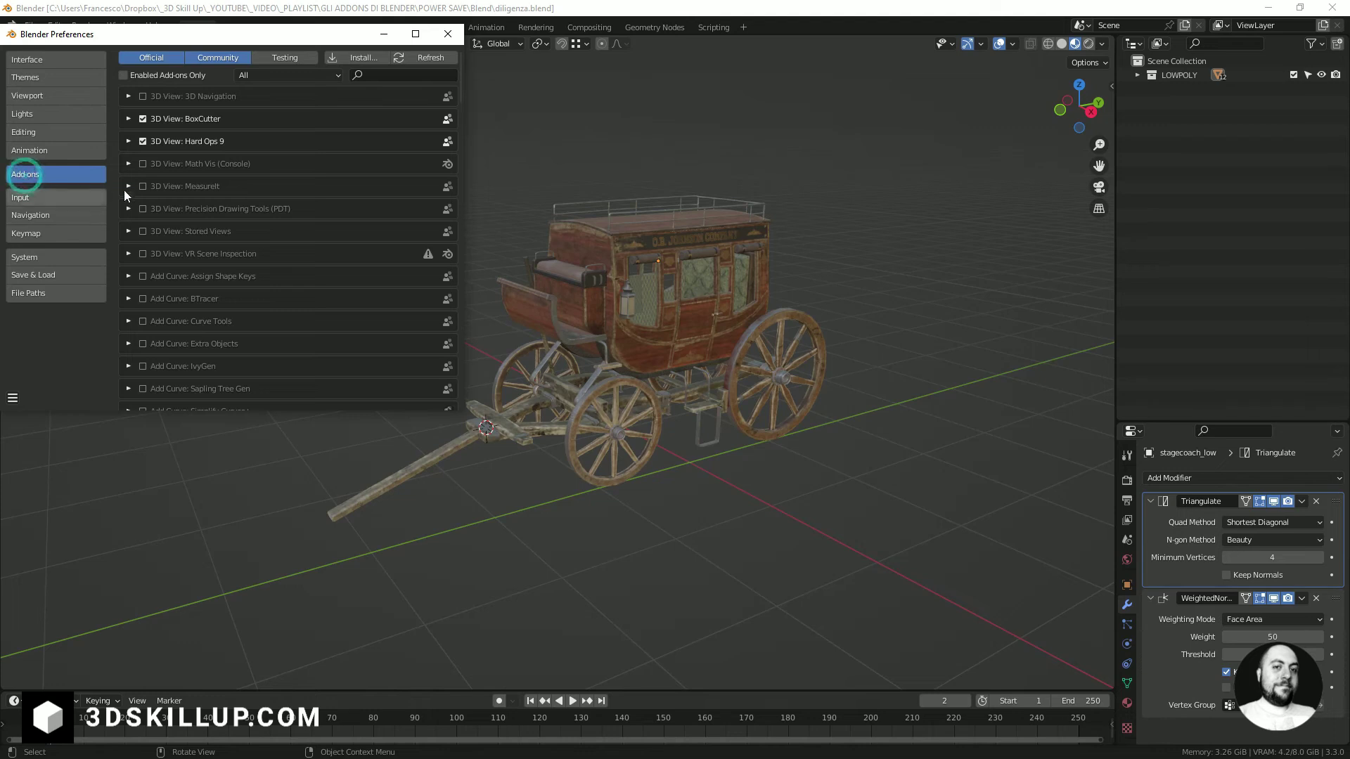
pyautogui.click(344, 58)
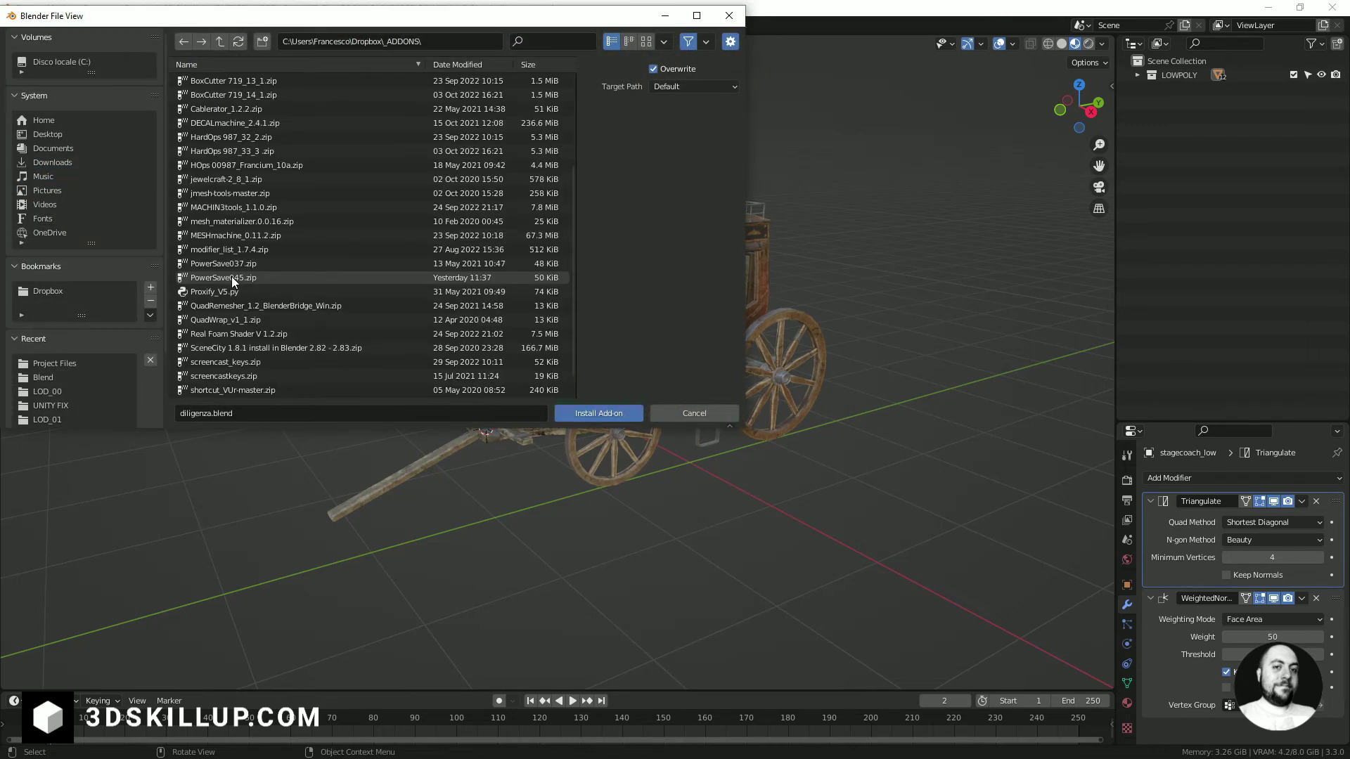
pyautogui.click(231, 276)
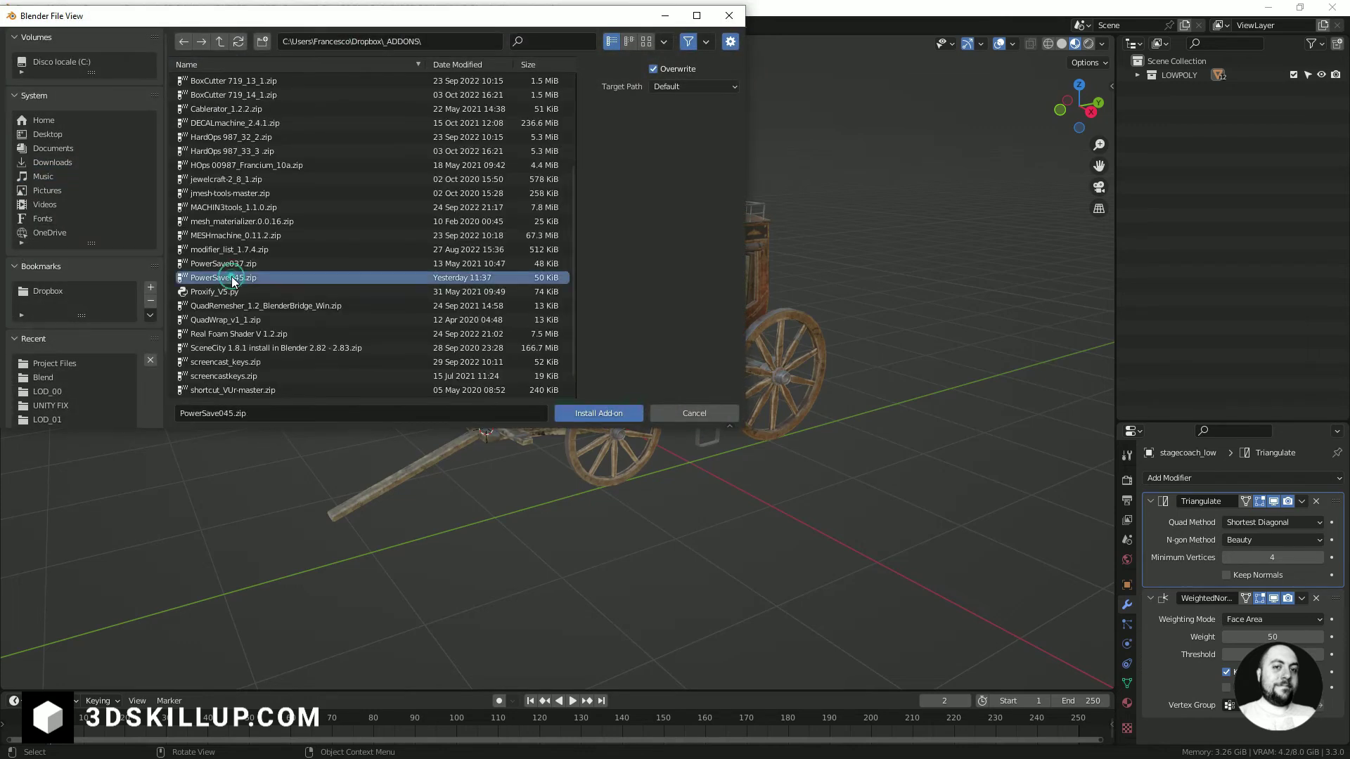
pyautogui.click(583, 411)
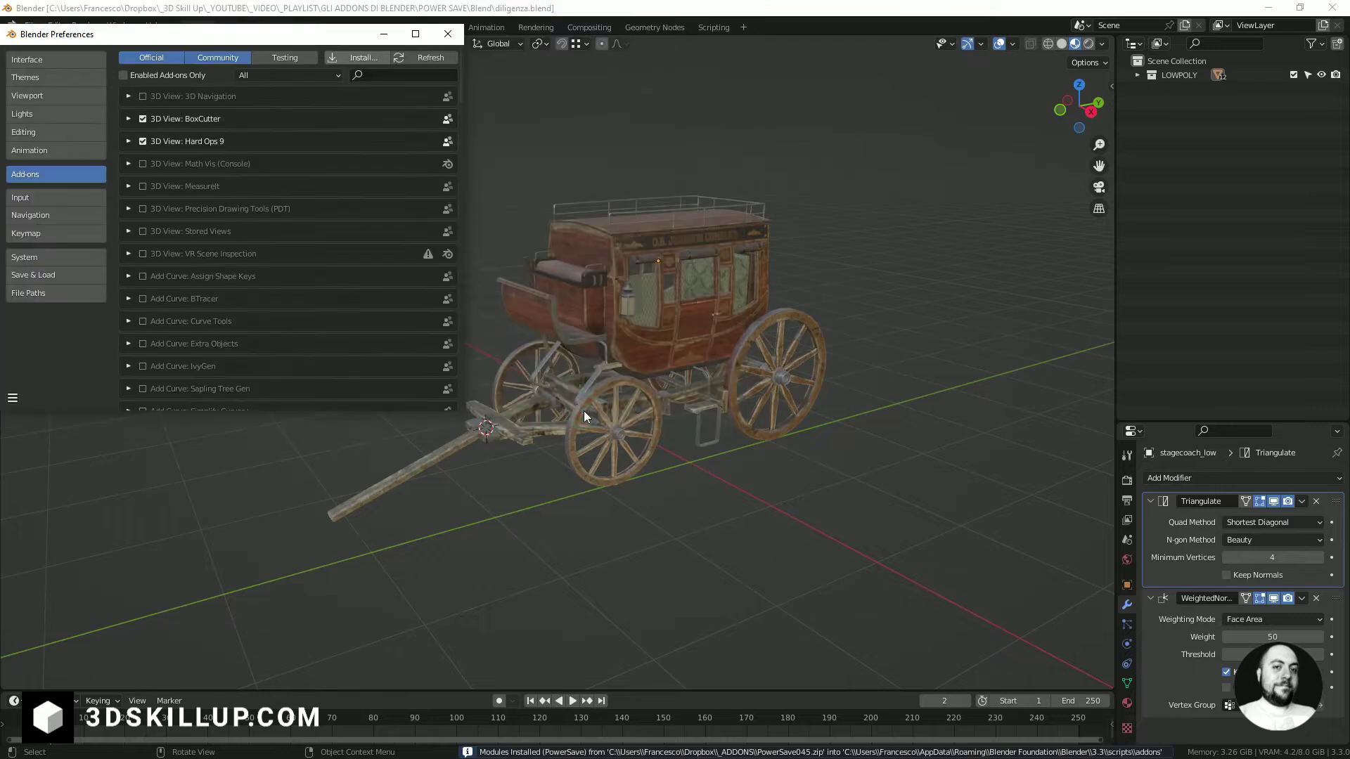
pyautogui.click(142, 97)
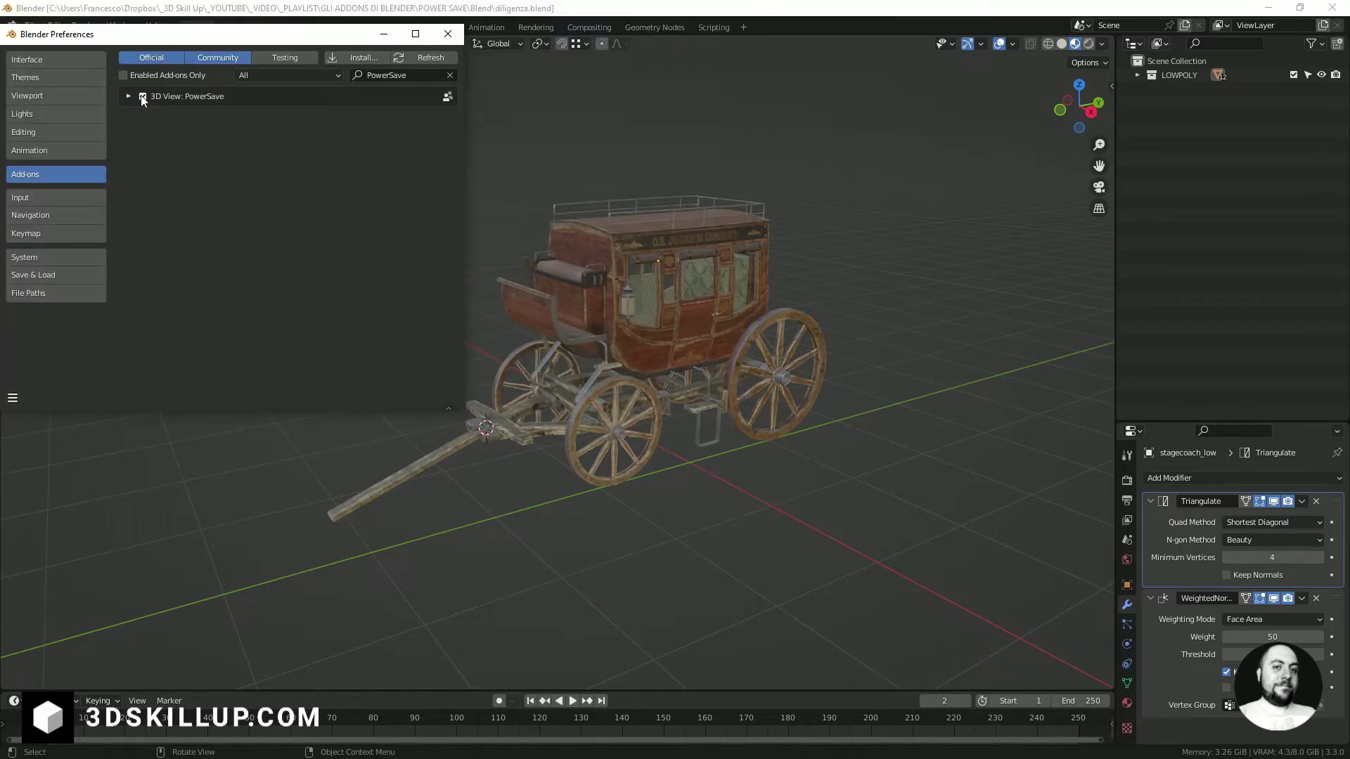
pyautogui.click(447, 33)
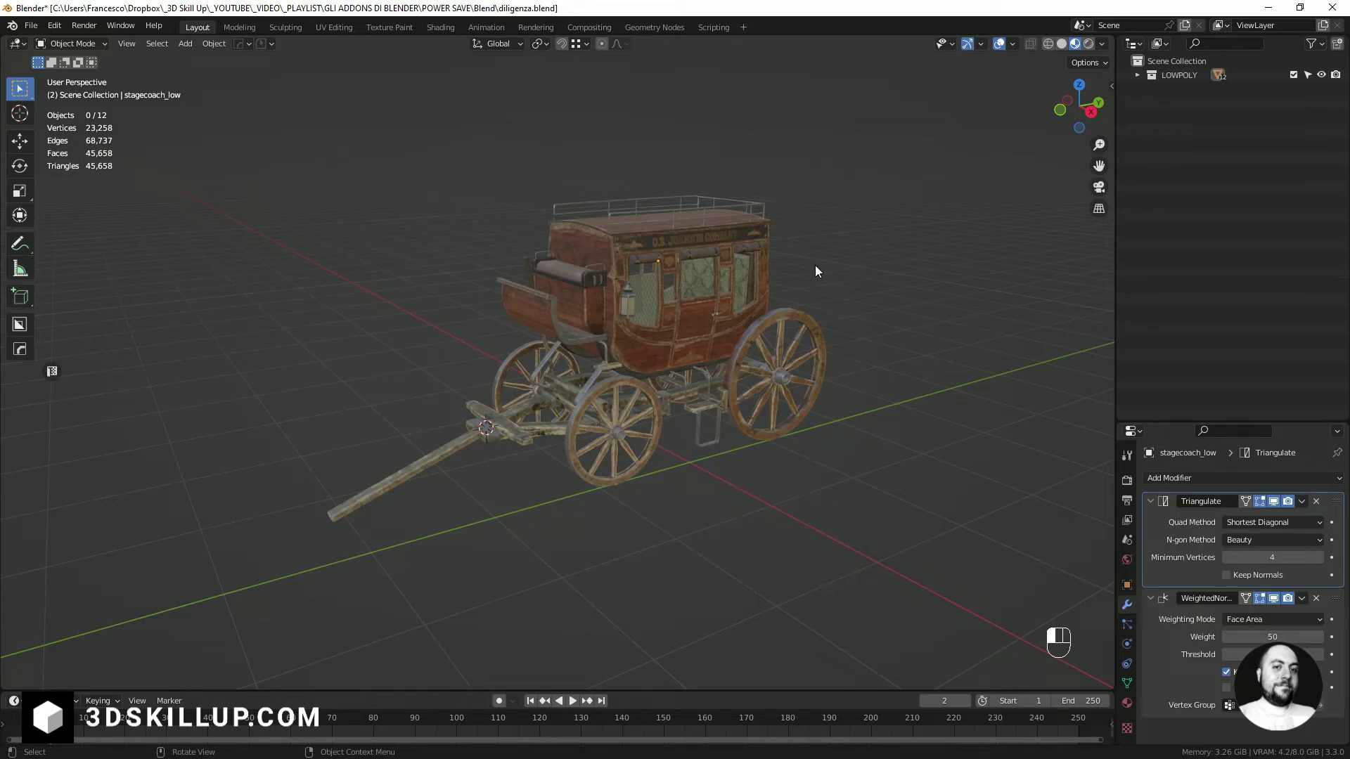
# Save the stagecoach file as a new incremental version with PowerSave from the 3D viewport's sidebar.
pyautogui.click(271, 45)
pyautogui.press('n')
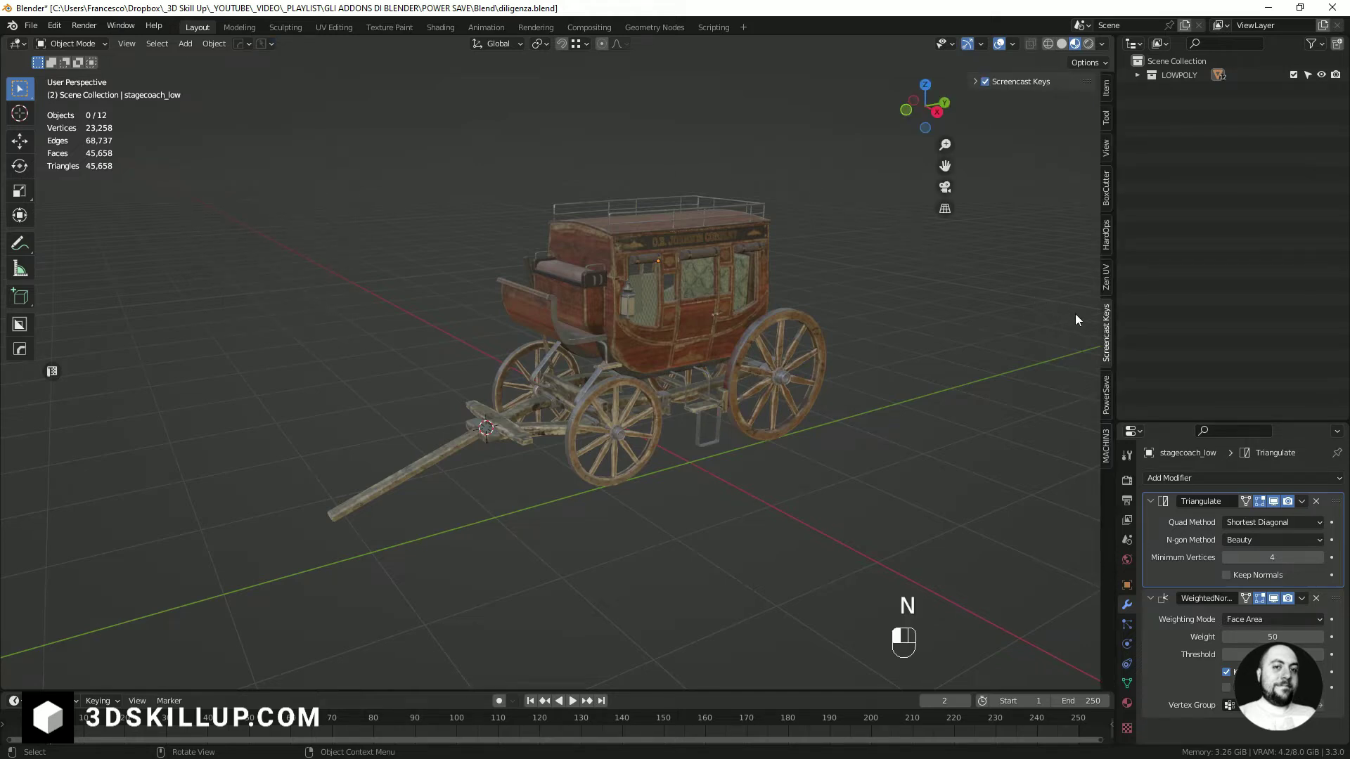
pyautogui.click(1106, 387)
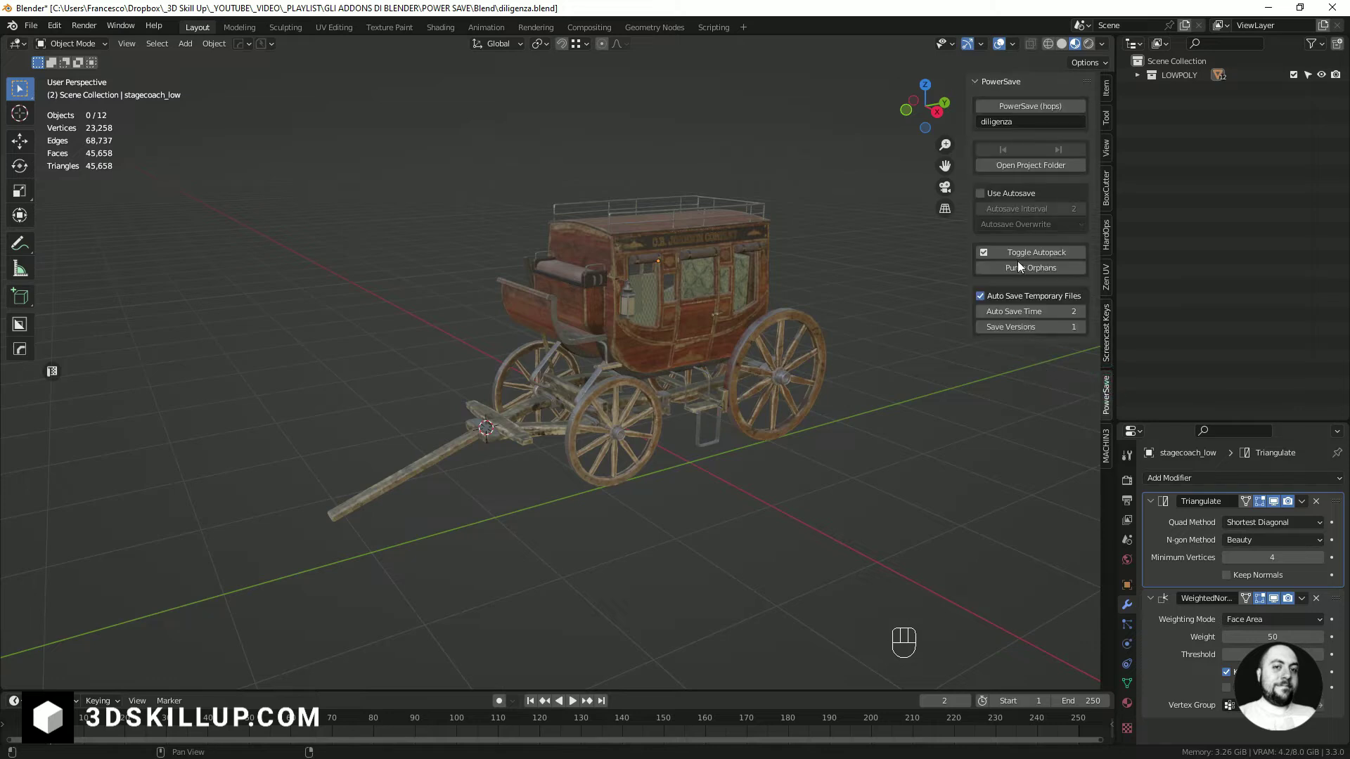
pyautogui.click(1030, 105)
pyautogui.press('n')
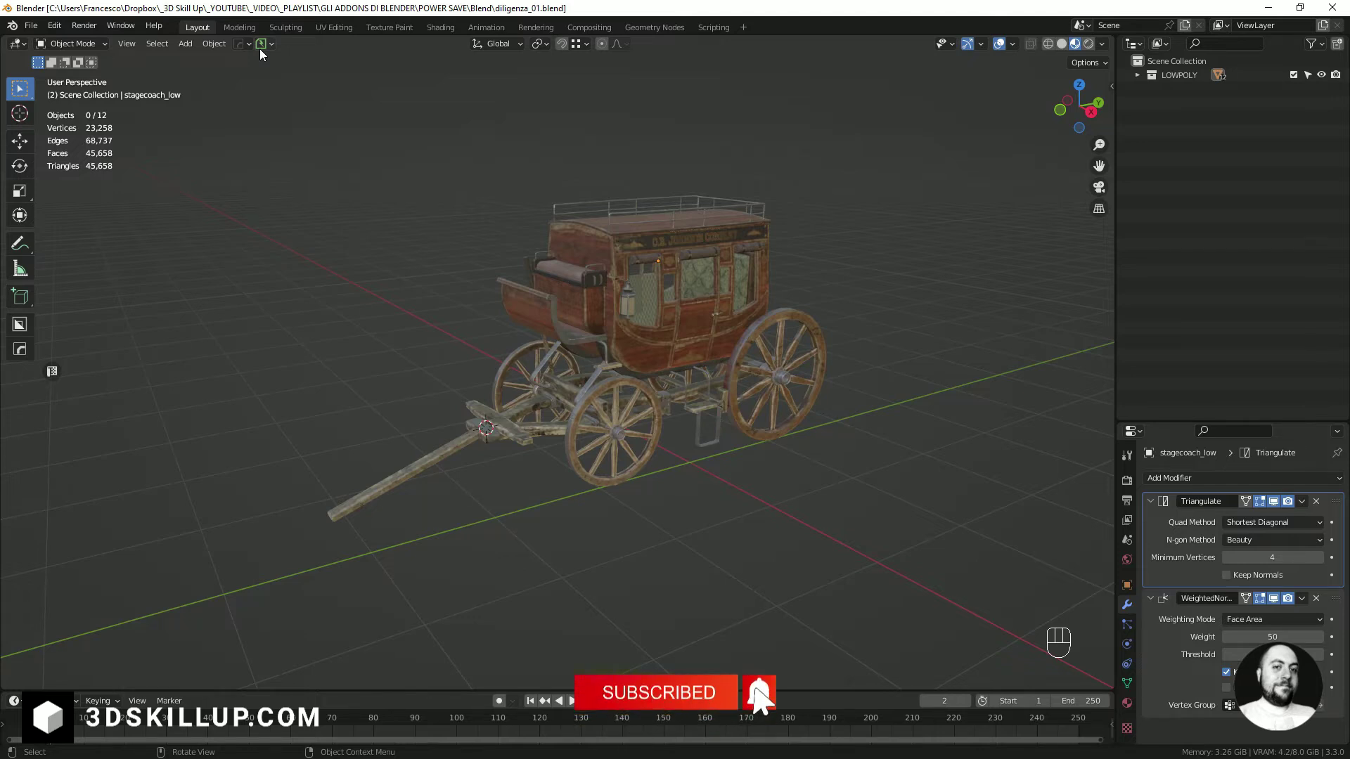
# Save further incremental versions of the stagecoach file from the PowerSave popover.
pyautogui.click(259, 44)
pyautogui.click(260, 95)
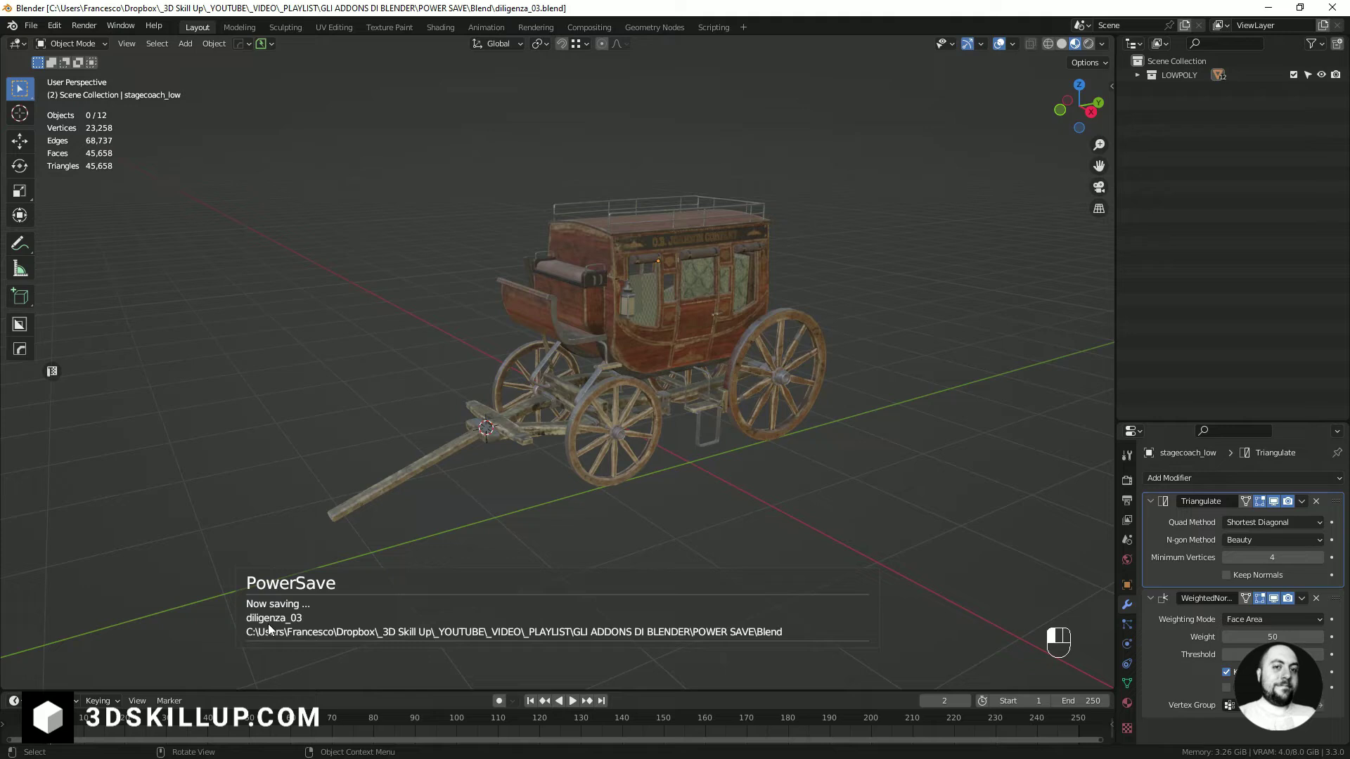
# Open the project folder that holds the saved versions of the file through PowerSave.
pyautogui.click(264, 45)
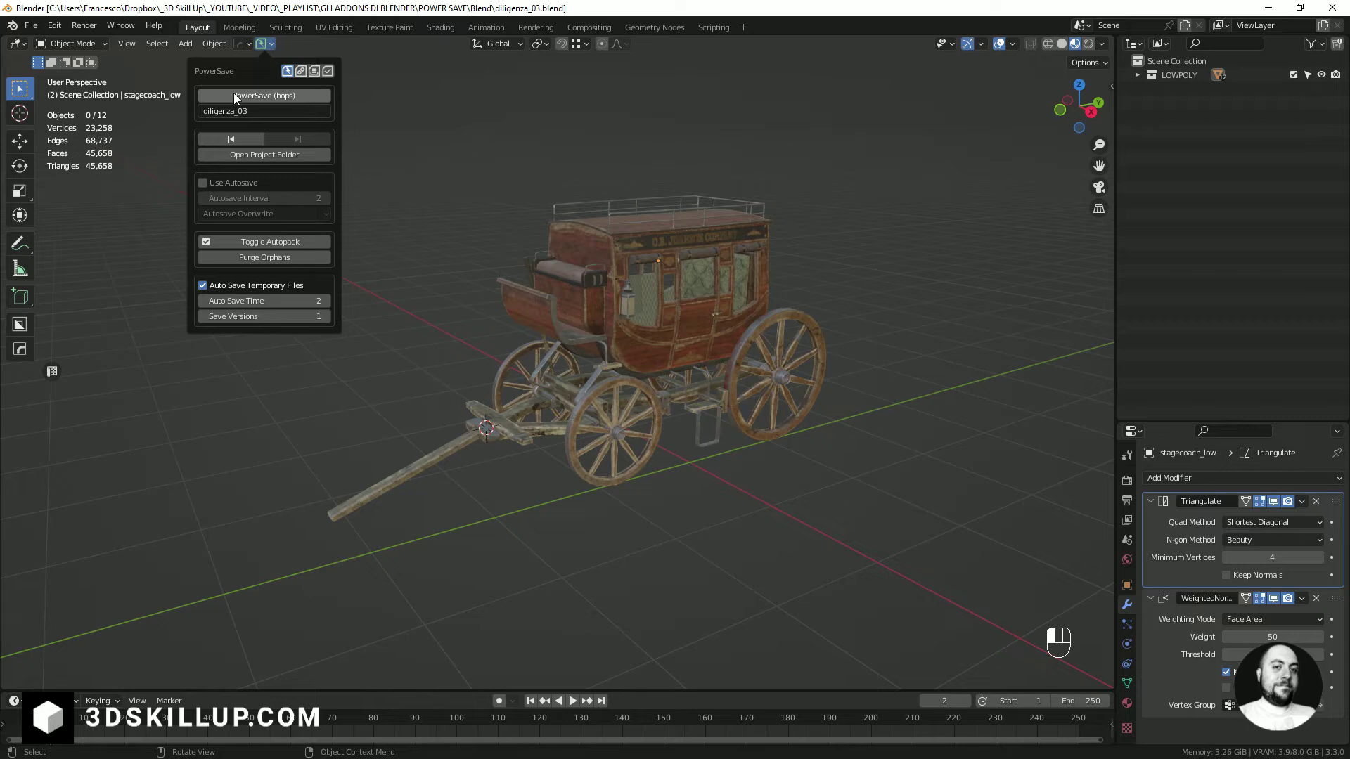
pyautogui.click(266, 44)
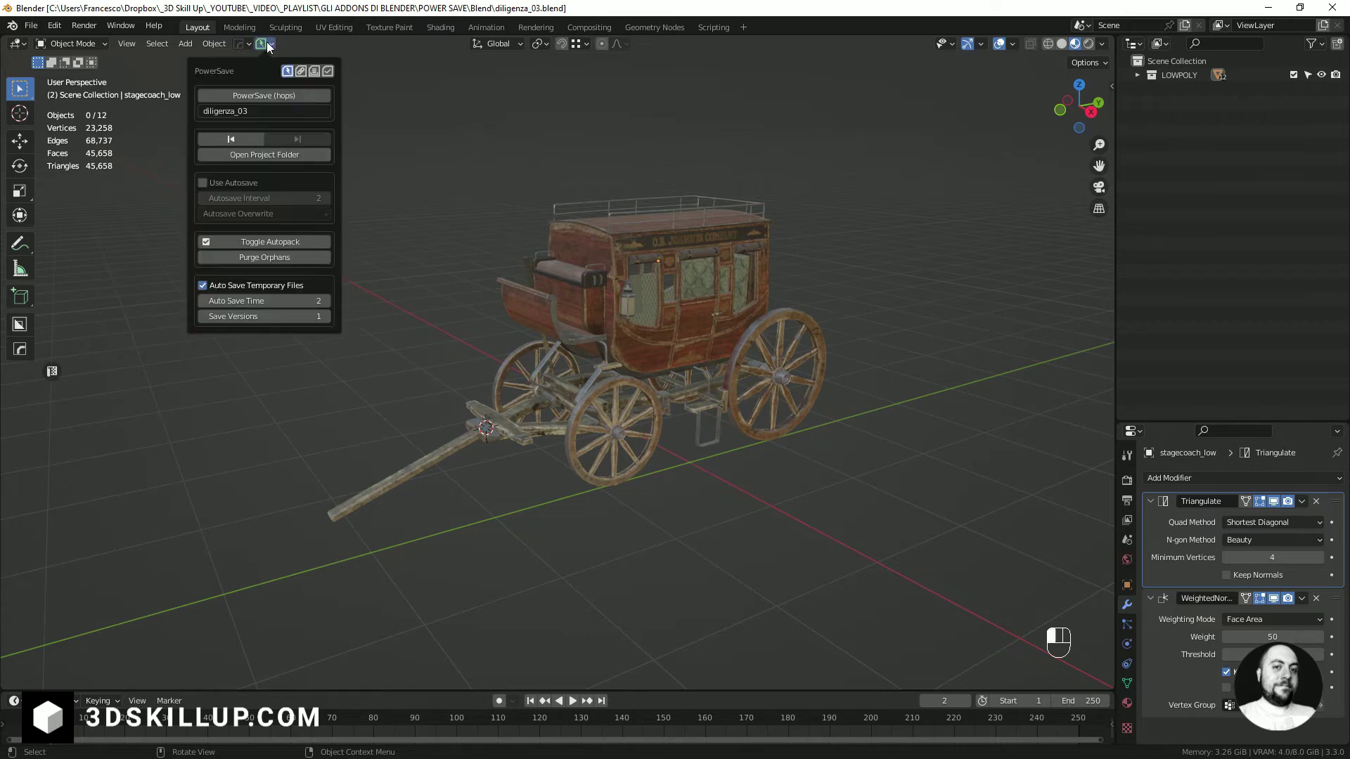
pyautogui.click(262, 153)
# Load the previous saved version of the stagecoach file with PowerSave and go forward to the following version.
pyautogui.click(238, 138)
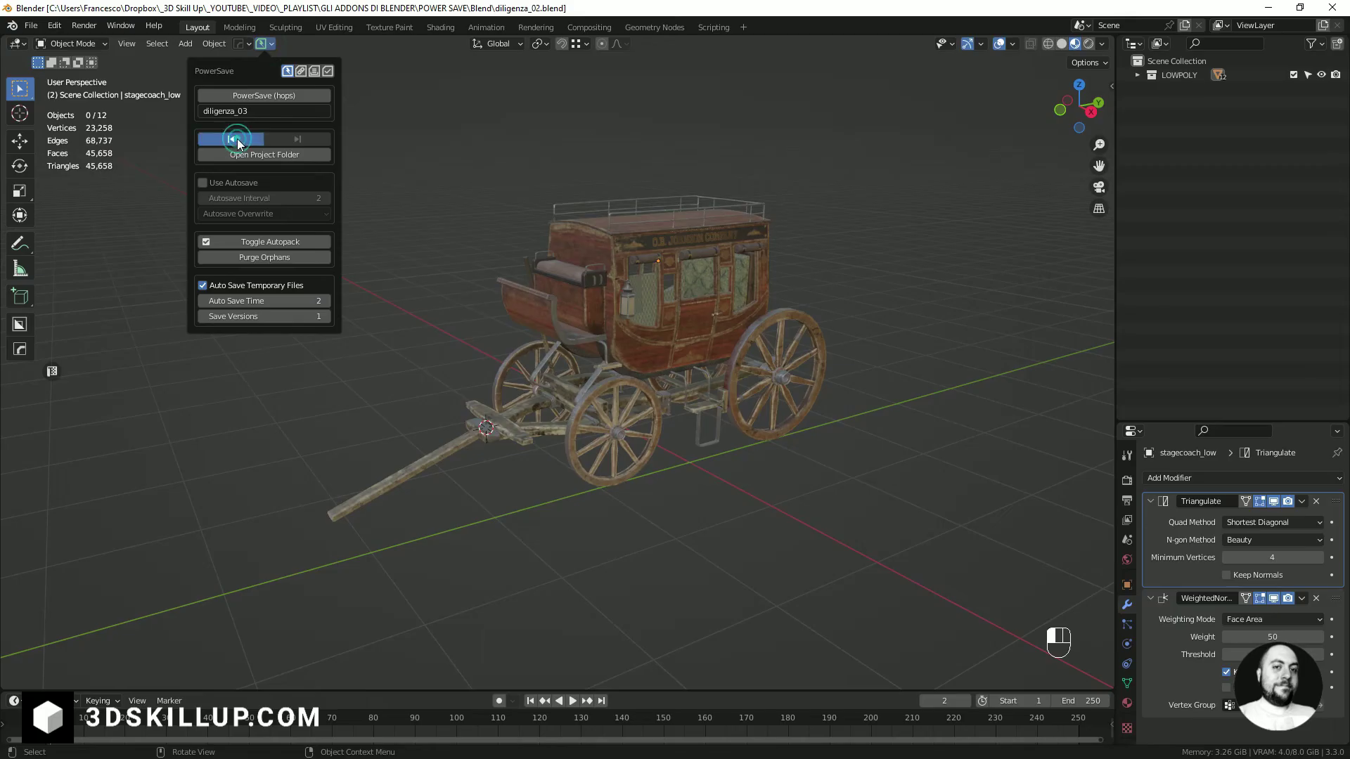
pyautogui.click(268, 46)
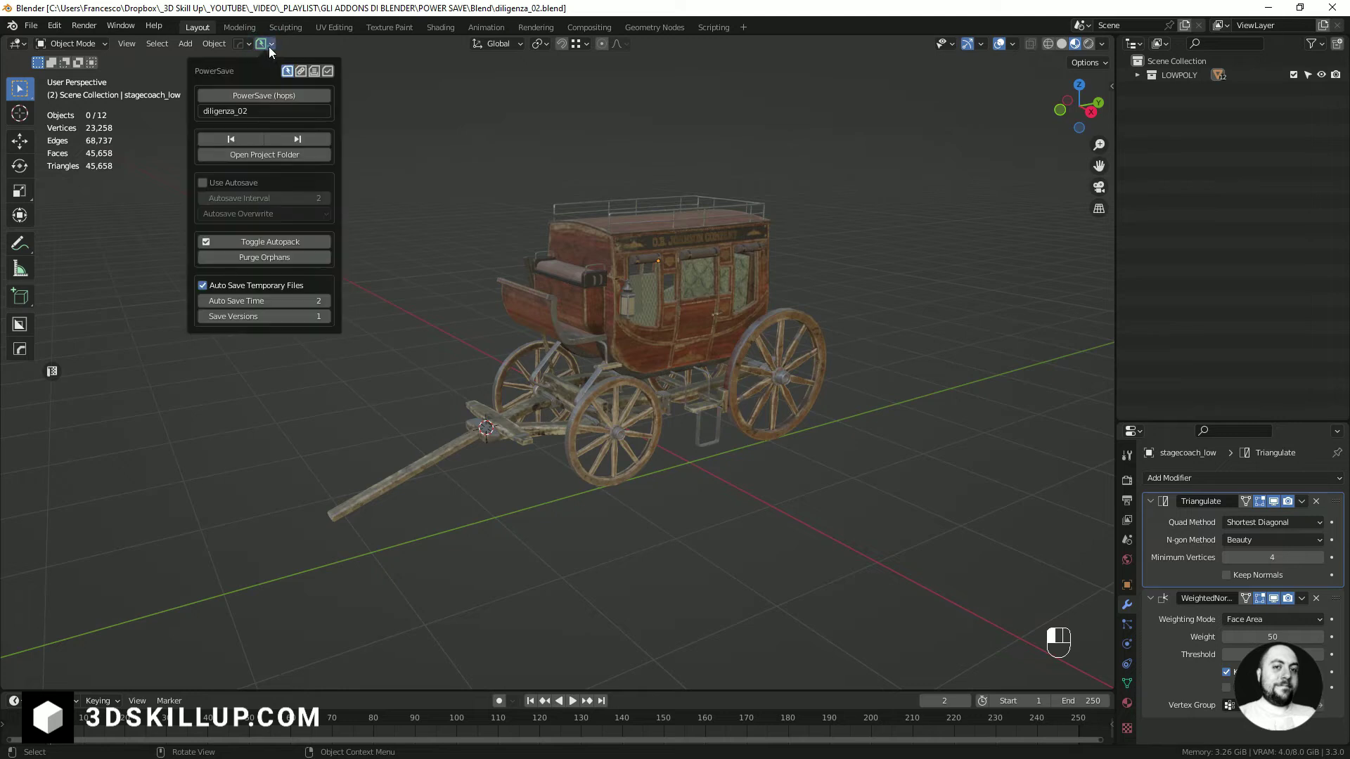
pyautogui.click(278, 140)
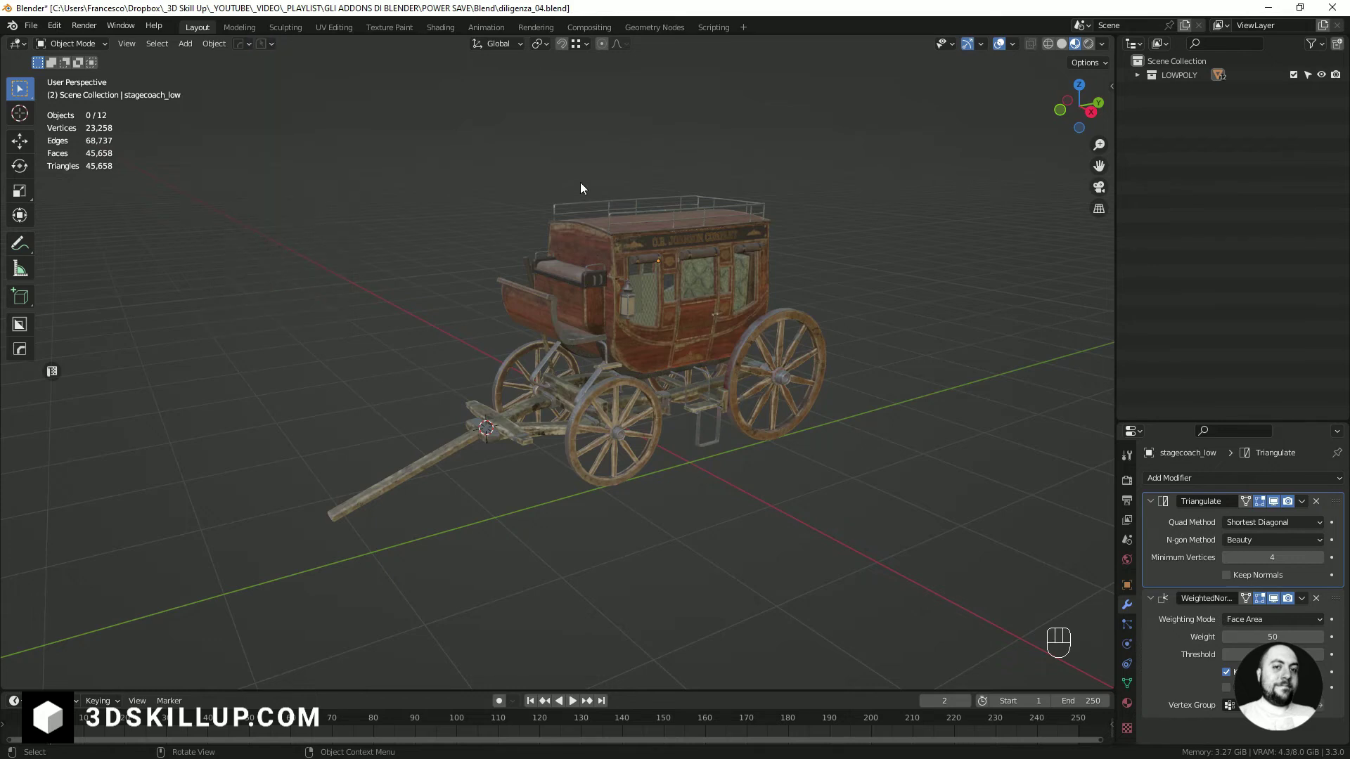
# Enable PowerSave's Use Autosave option and set the autosave interval to 3.
pyautogui.click(271, 45)
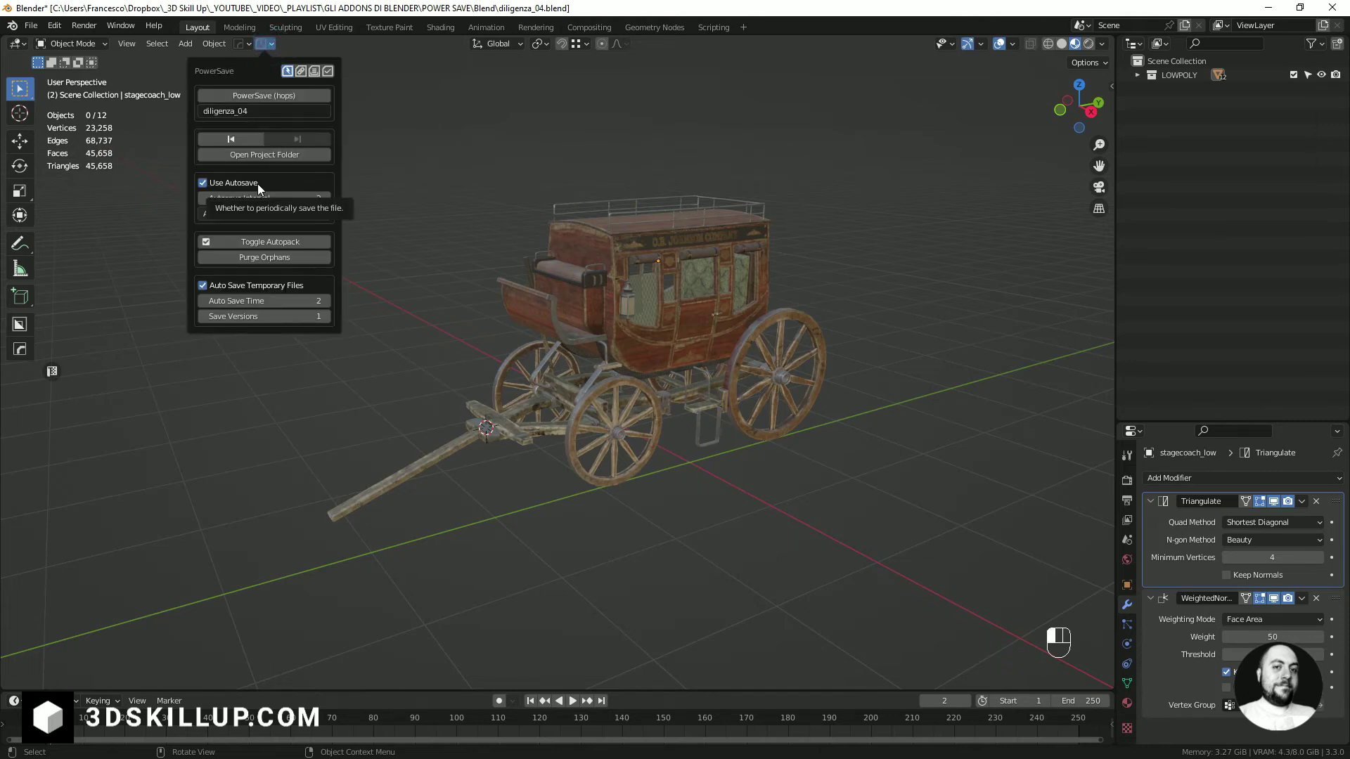
pyautogui.click(303, 198)
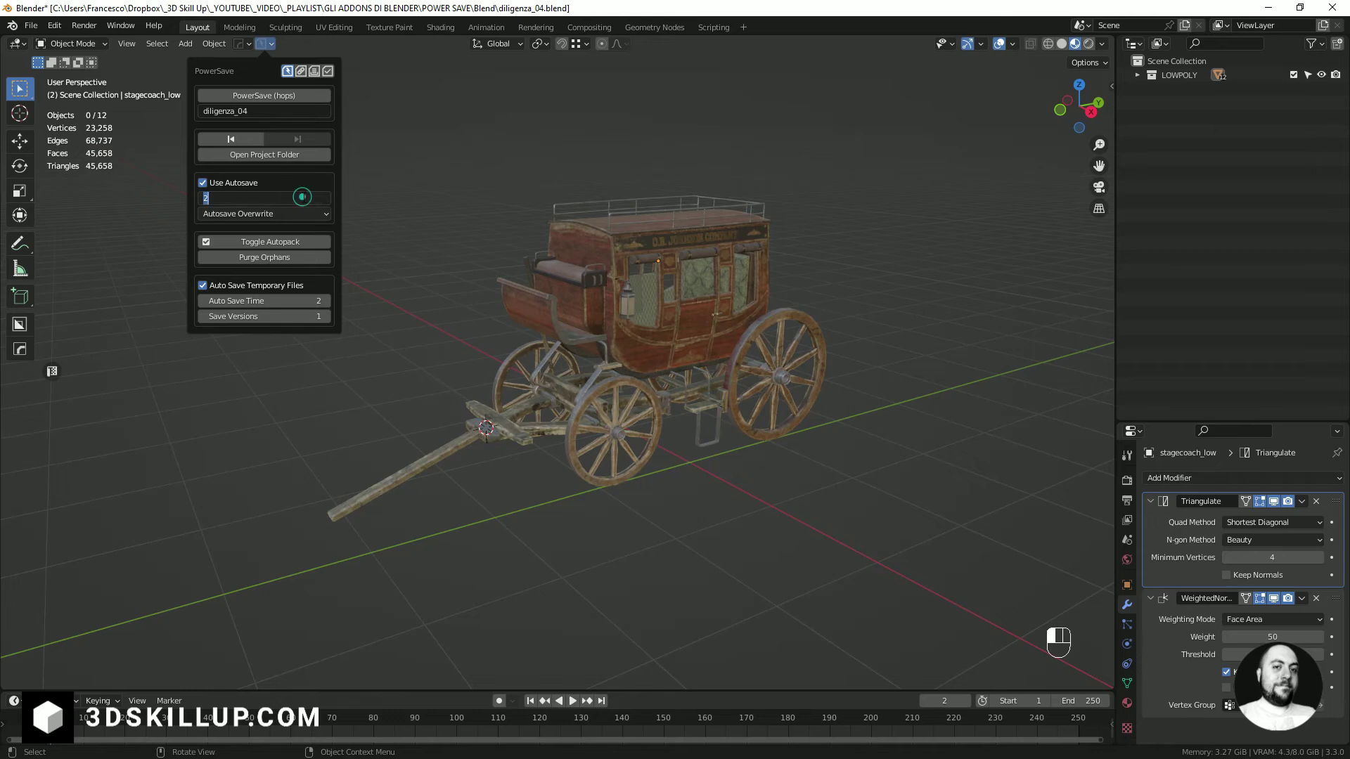
pyautogui.write('1')
pyautogui.press('Return')
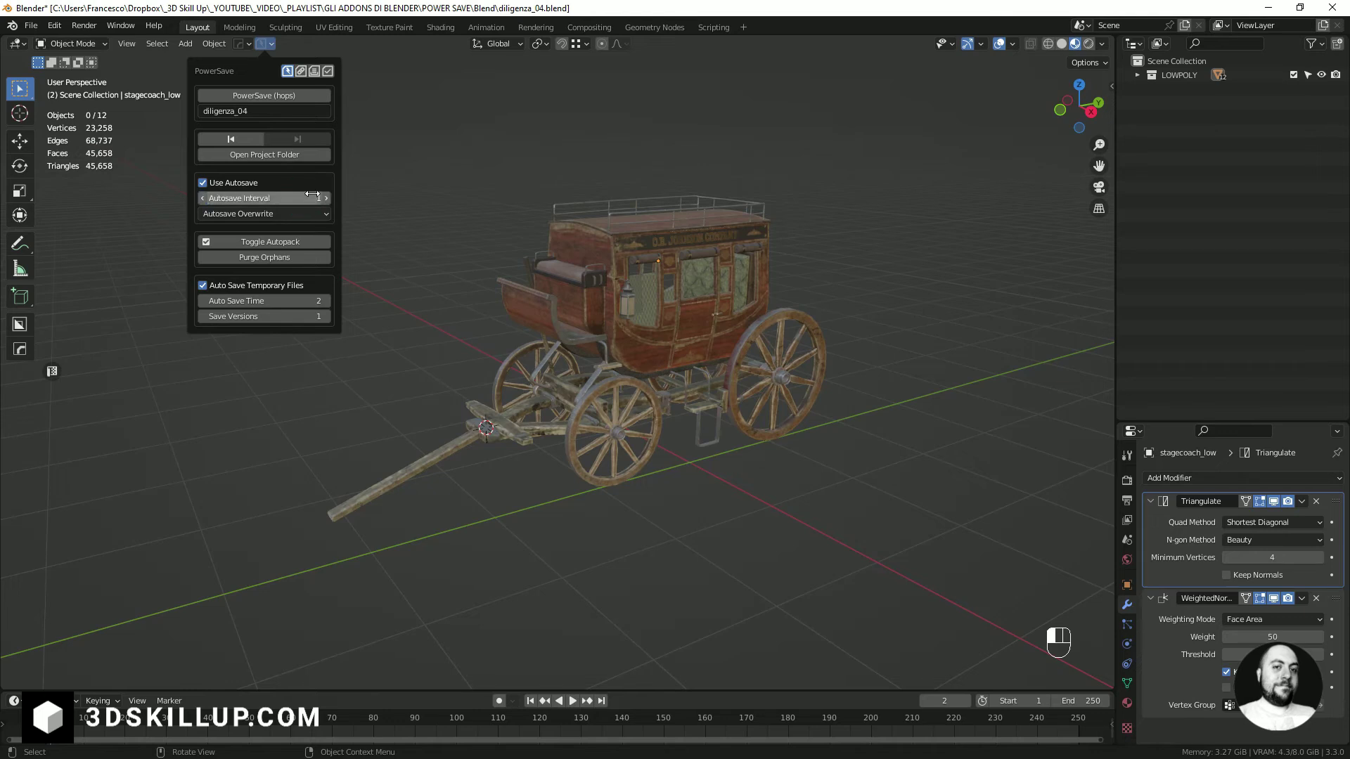
pyautogui.click(310, 197)
pyautogui.write('3')
# Set the autosave format to Autosave Custom and enter "autosave" in the Autosave Name in the add-on preferences.
pyautogui.click(232, 213)
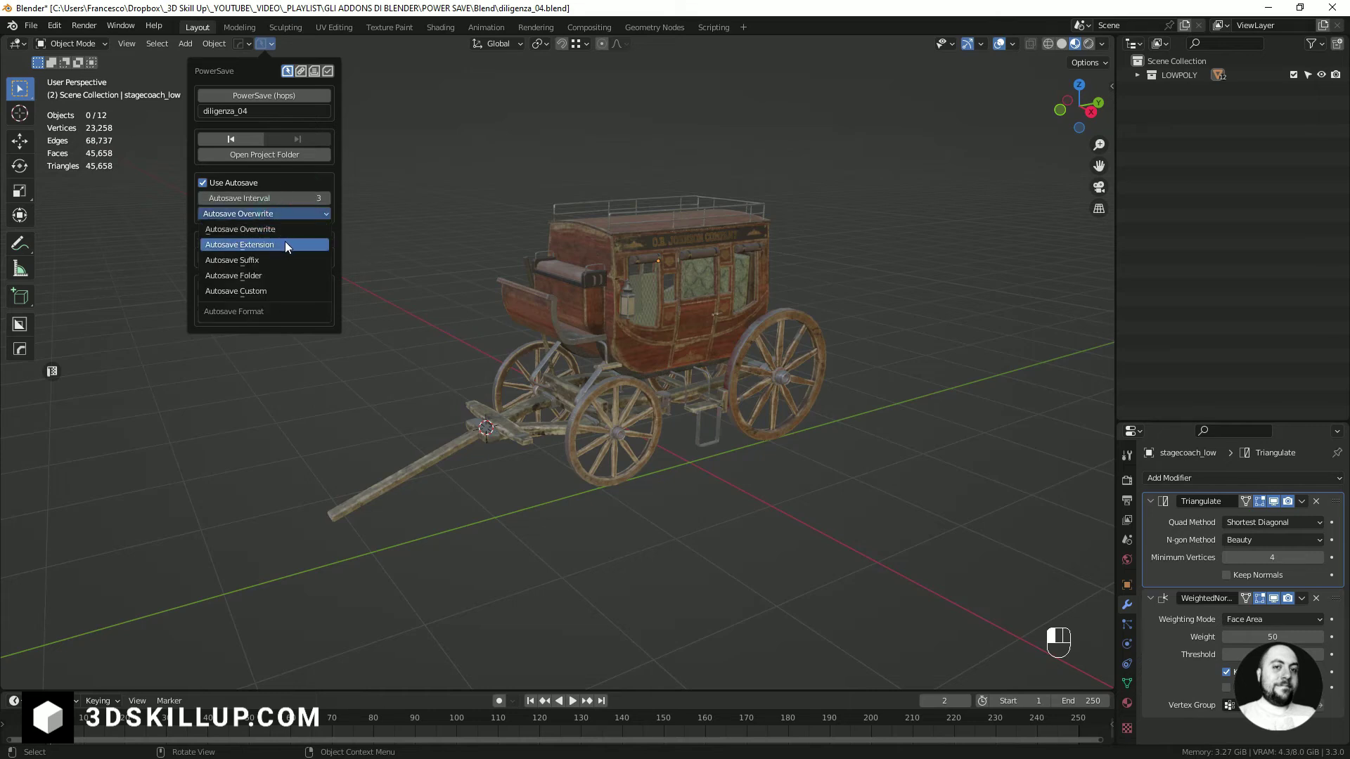
pyautogui.click(272, 291)
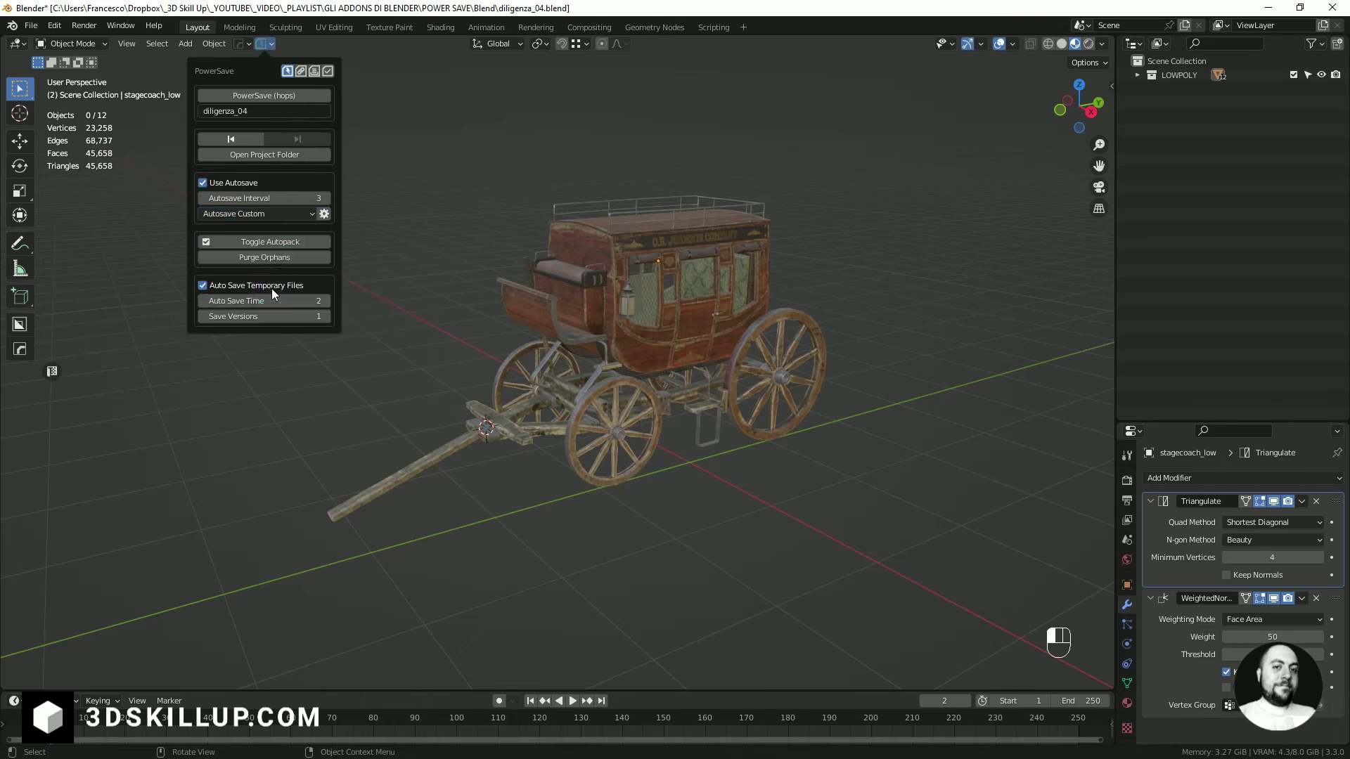
pyautogui.click(325, 219)
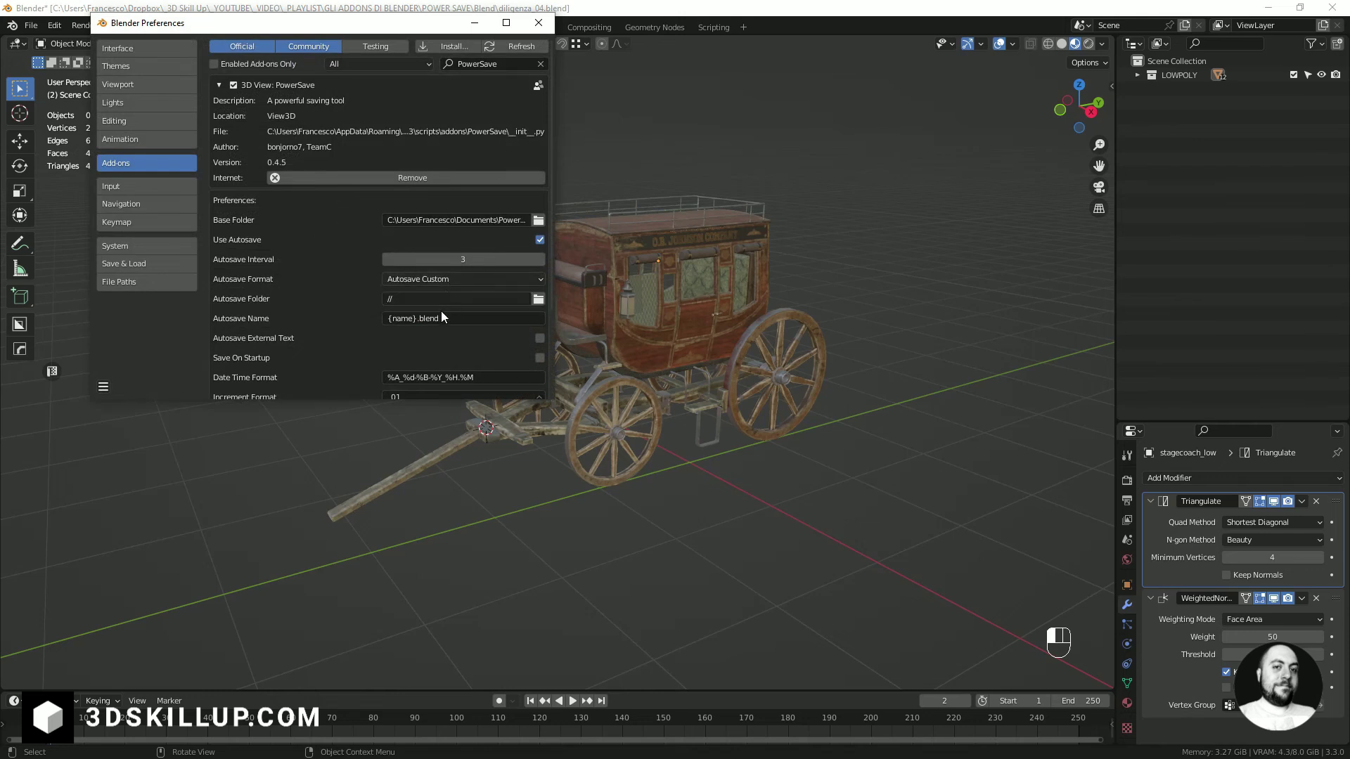
pyautogui.click(408, 318)
pyautogui.moveTo(415, 318); pyautogui.dragTo(353, 315)
pyautogui.write('autosave')
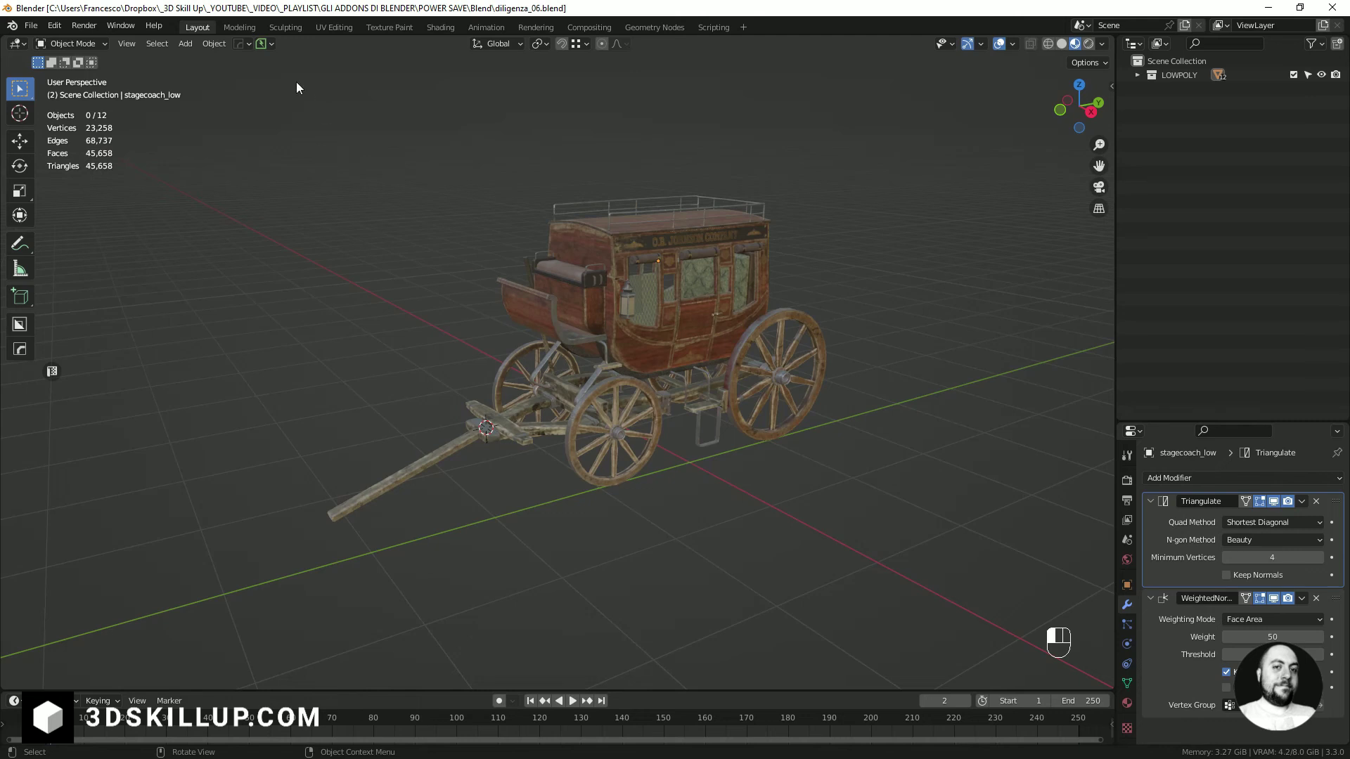
# Open the PowerSave options for the current stagecoach file.
pyautogui.click(270, 43)
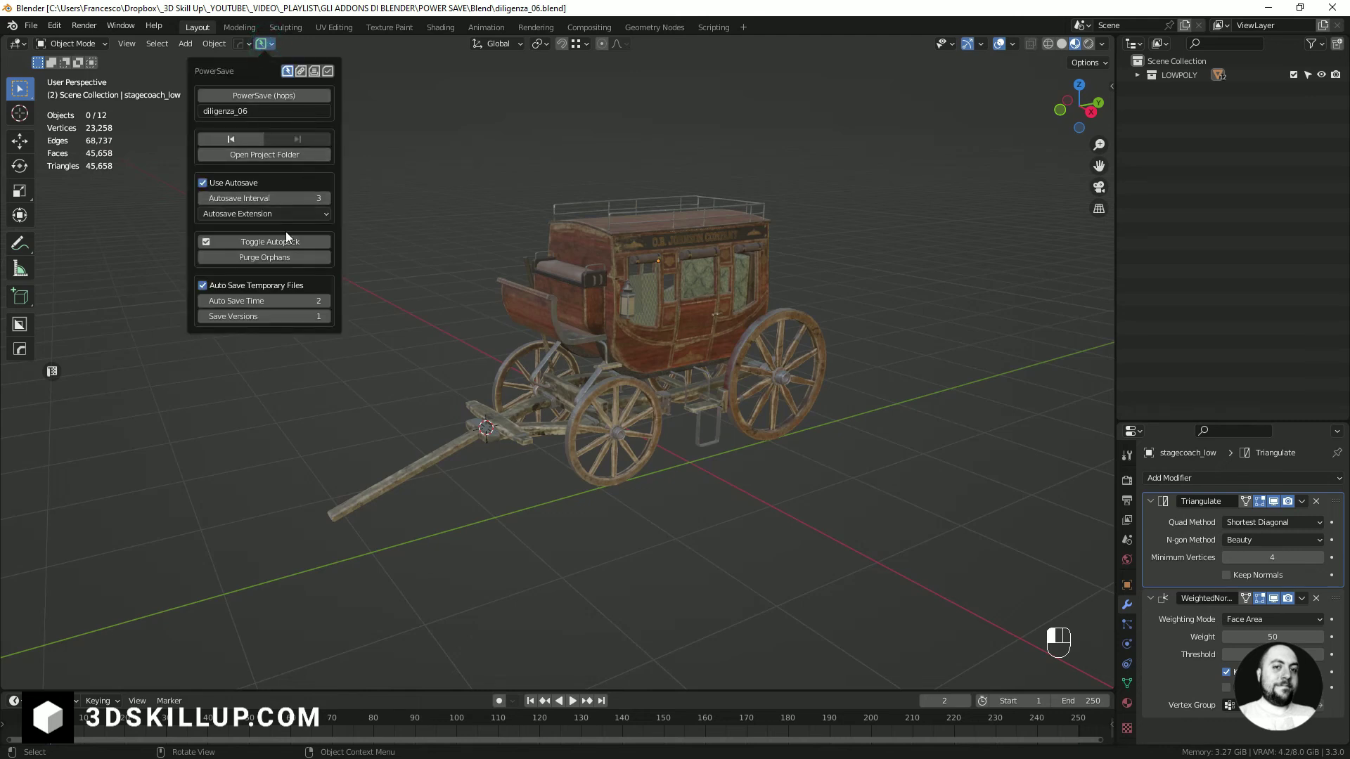